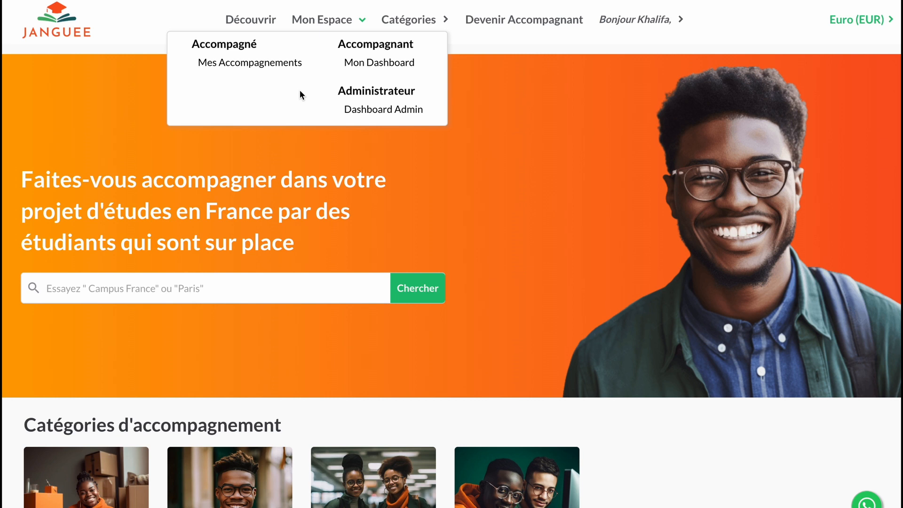
# Open the accompagnant dashboard and view the details of the completed reservation, closing them once read
pyautogui.click(379, 56)
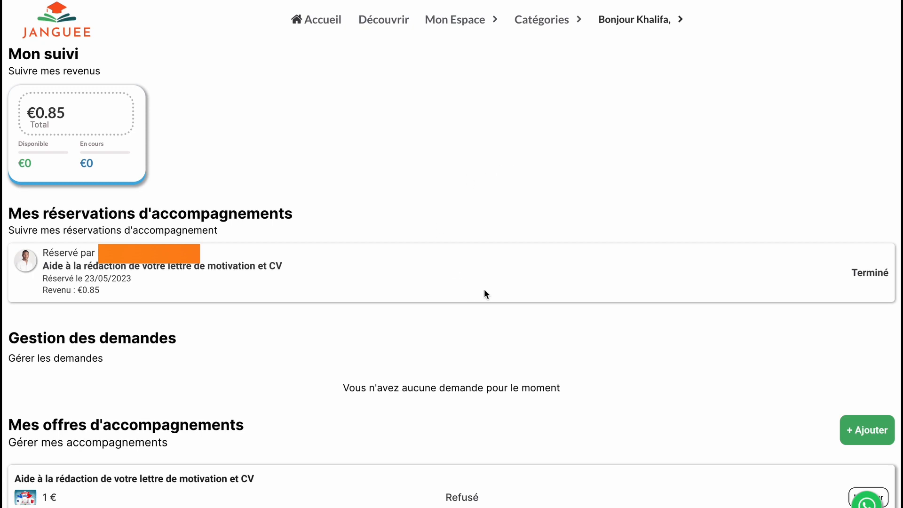
pyautogui.click(500, 278)
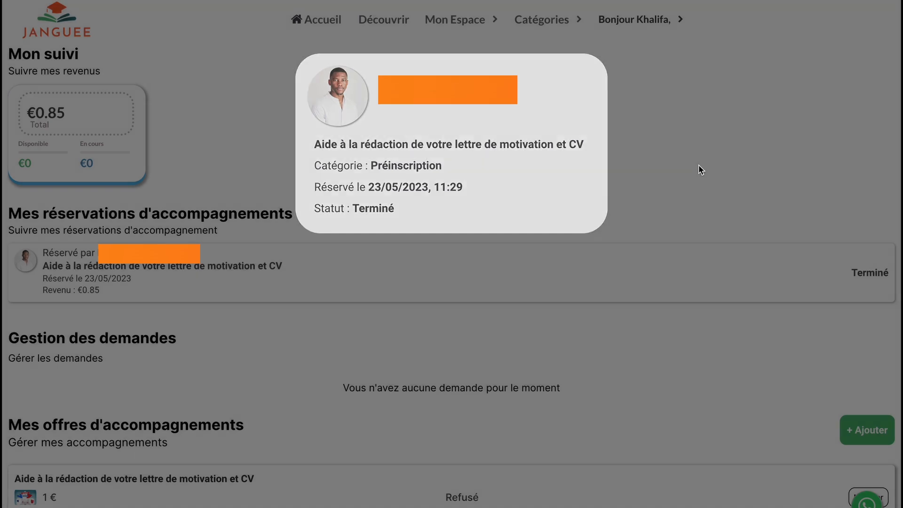
pyautogui.click(698, 165)
# Review the reservations, requests and offers sections, and request editing of the personal information entry
pyautogui.scroll(-2, 699, 168)
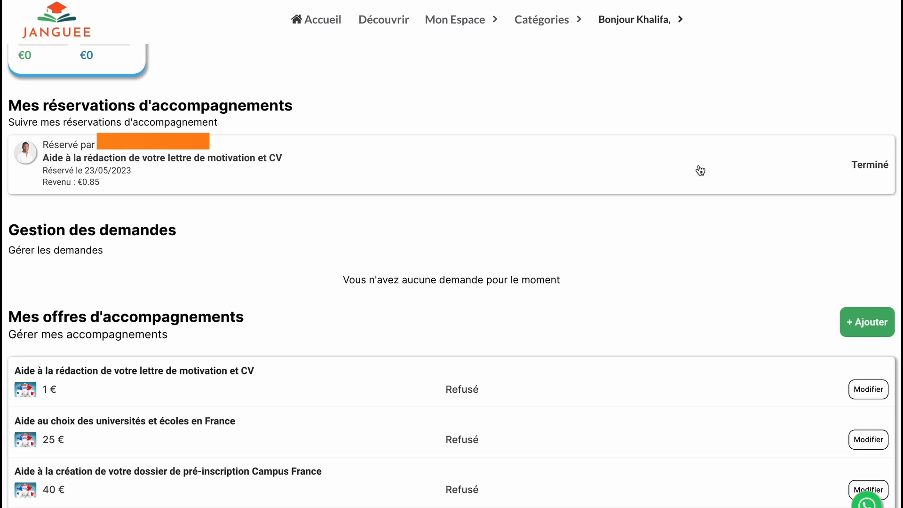
pyautogui.scroll(-1, 320, 277)
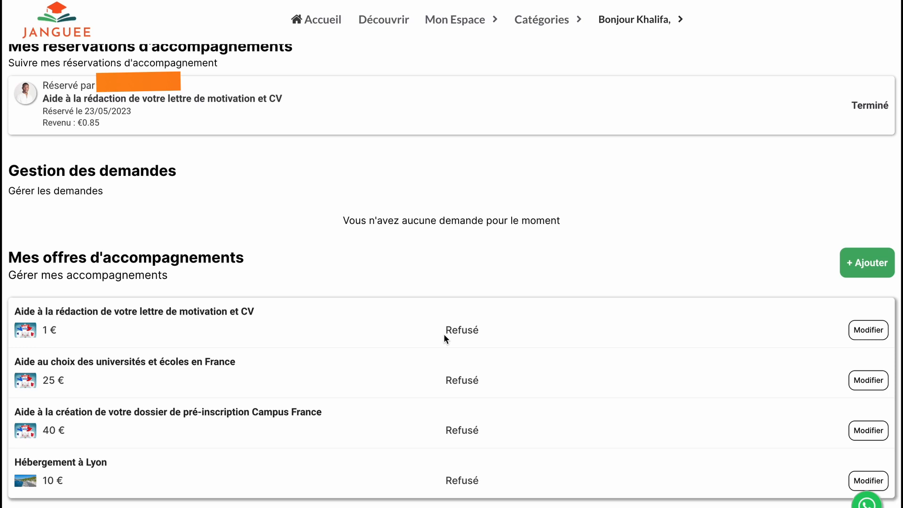
pyautogui.scroll(-3, 444, 334)
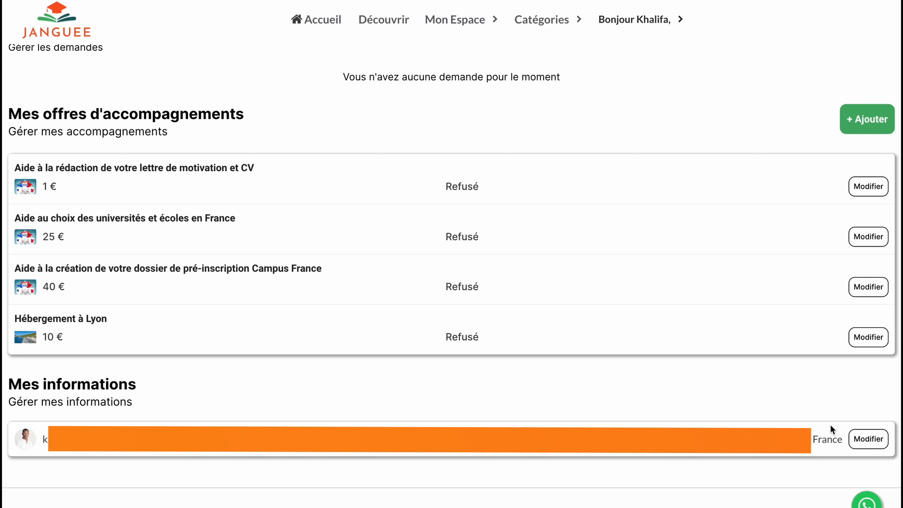
pyautogui.click(864, 440)
# Start a new accompagnement offer and title it "Aide à la constitution du dossier de visa"
pyautogui.scroll(2, 829, 410)
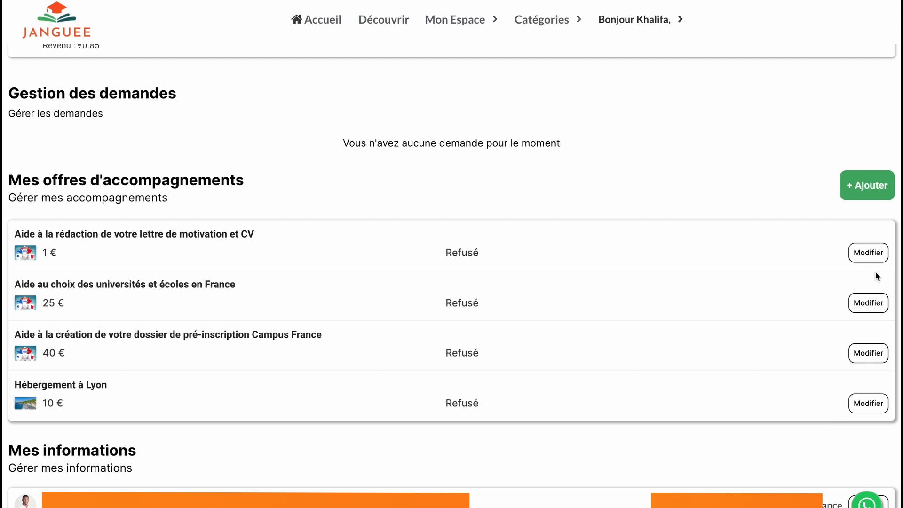
pyautogui.click(857, 186)
pyautogui.scroll(-2, 857, 186)
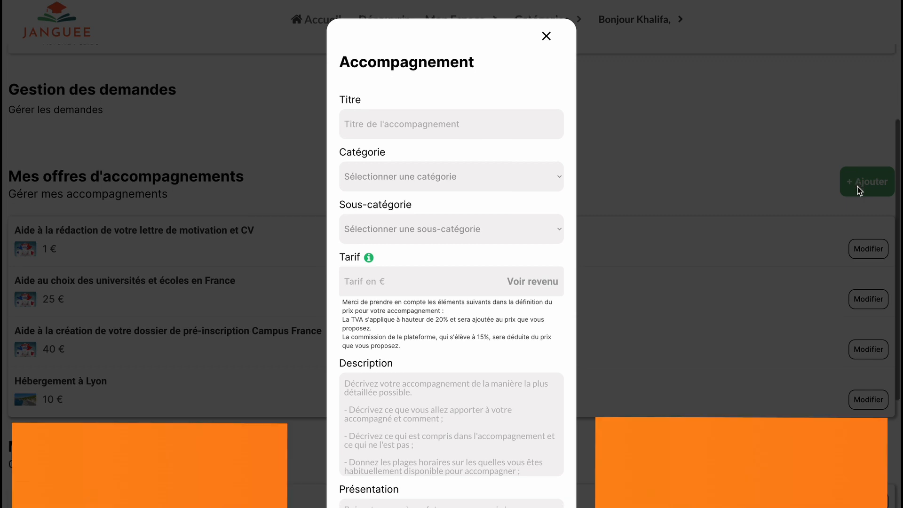
pyautogui.scroll(1, 857, 187)
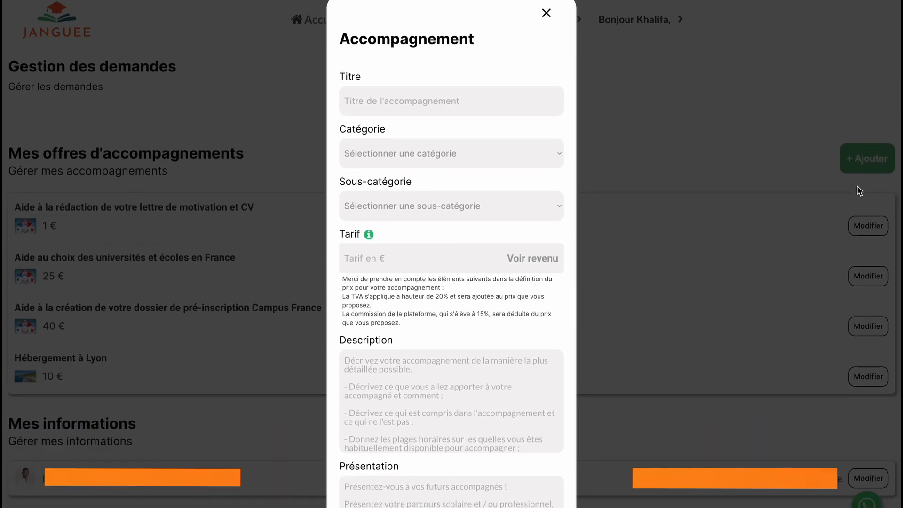
pyautogui.click(527, 103)
pyautogui.write('Ai')
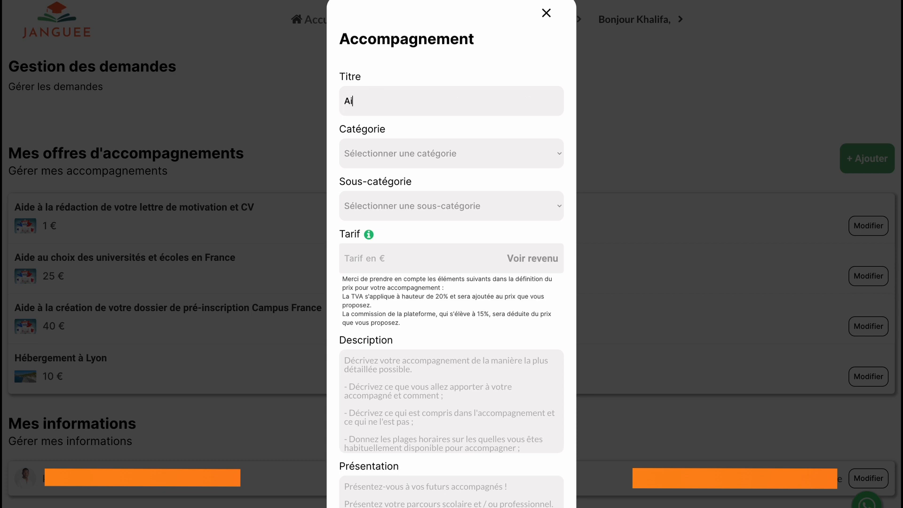
pyautogui.write('de à la const')
pyautogui.write('ition')
pyautogui.press('BackSpace')
pyautogui.press('BackSpace')
pyautogui.press('BackSpace')
pyautogui.press('BackSpace')
pyautogui.press('BackSpace')
pyautogui.write('tution du dossier')
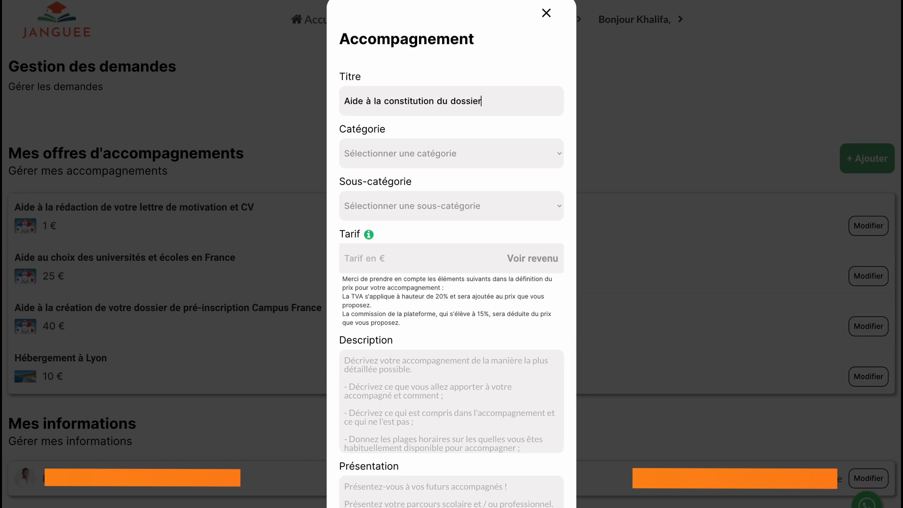
pyautogui.write(' de visa')
# Set the offer's category to Conseils and its sub-category to "Aide à la construction du dossier pour le Visa"
pyautogui.click(499, 155)
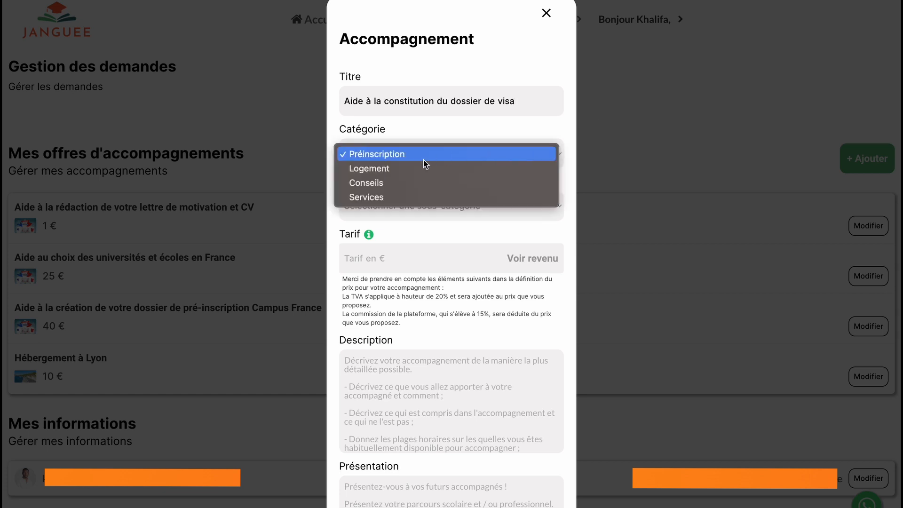
pyautogui.click(405, 184)
pyautogui.click(456, 207)
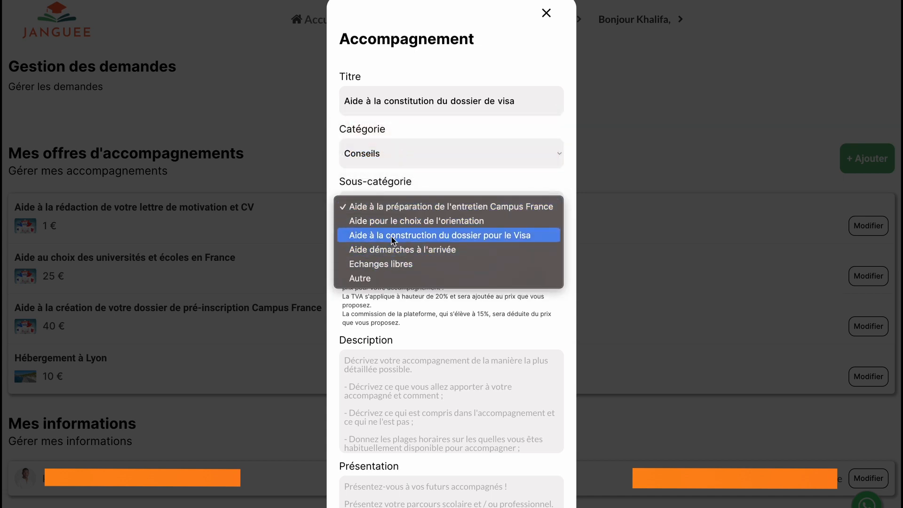
pyautogui.click(446, 235)
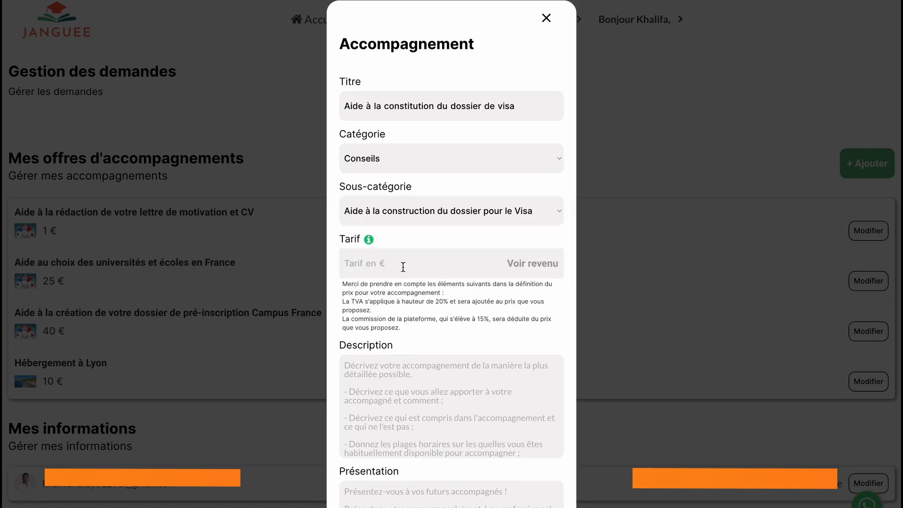
# Set the offer's price to €50 and display its estimated revenue and price including VAT
pyautogui.scroll(-1, 370, 269)
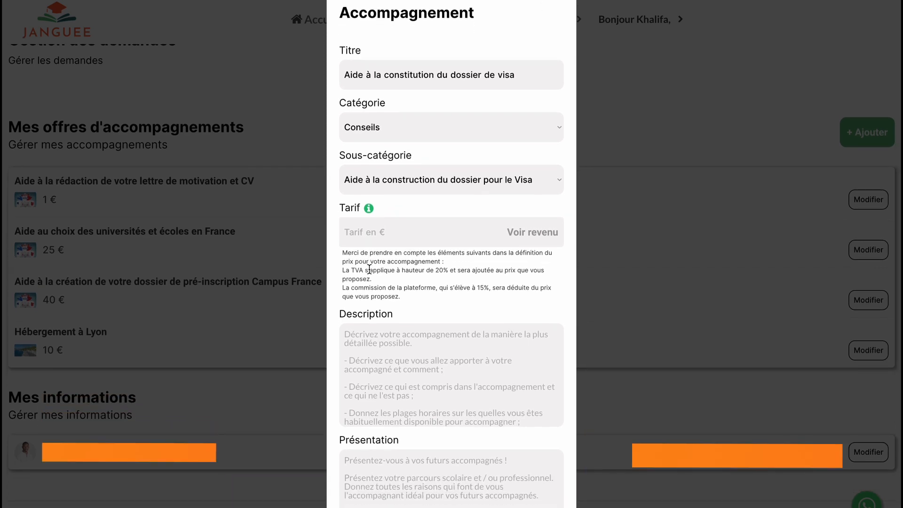
pyautogui.click(376, 234)
pyautogui.write('50')
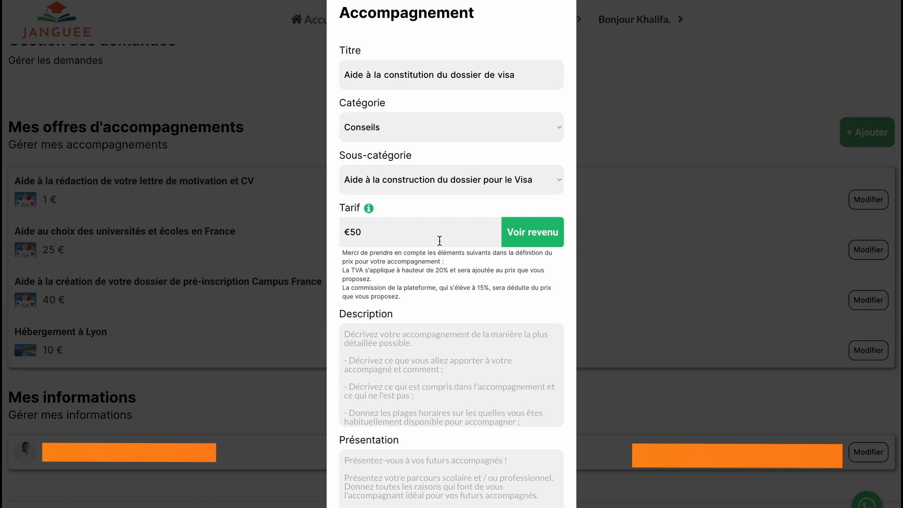
pyautogui.click(521, 236)
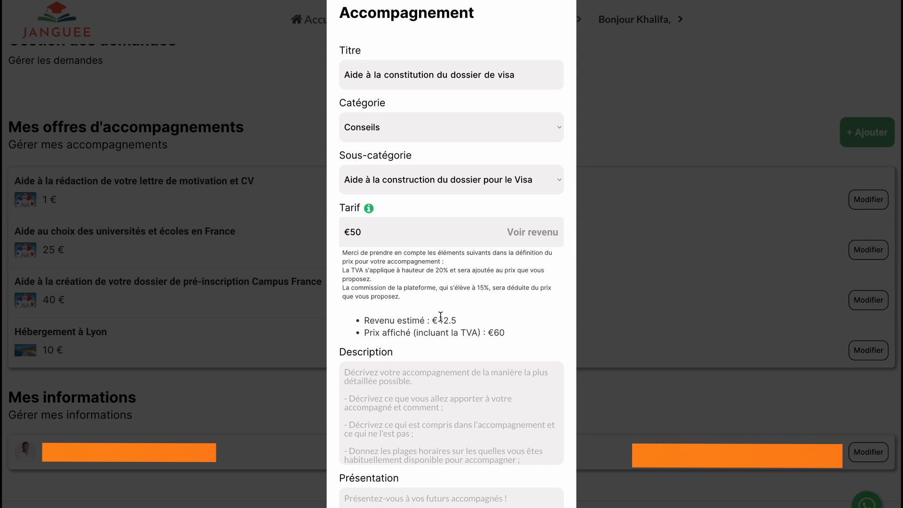
pyautogui.moveTo(432, 320); pyautogui.dragTo(504, 333)
# Examine the new offer's description and presentation guidance, cover photo field, automatic reservation acceptance option and save choices
pyautogui.scroll(-3, 470, 292)
pyautogui.click(439, 253)
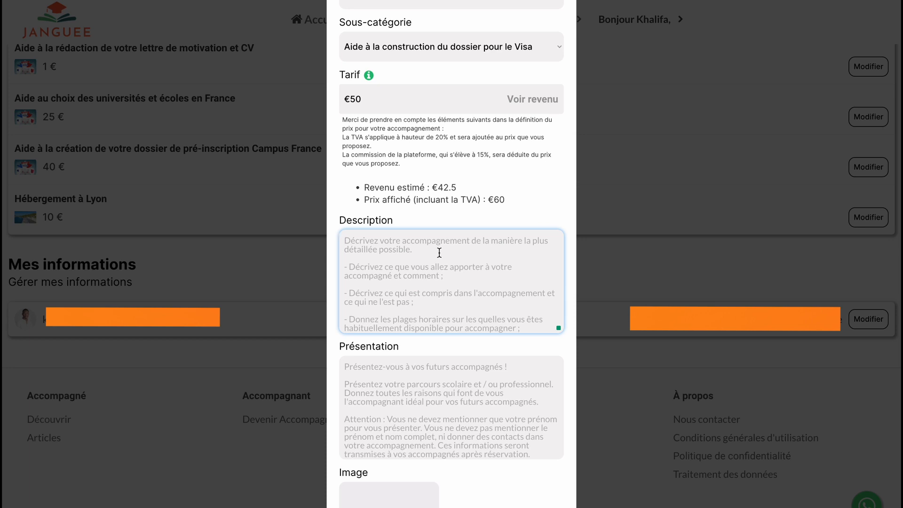
pyautogui.scroll(1, 439, 252)
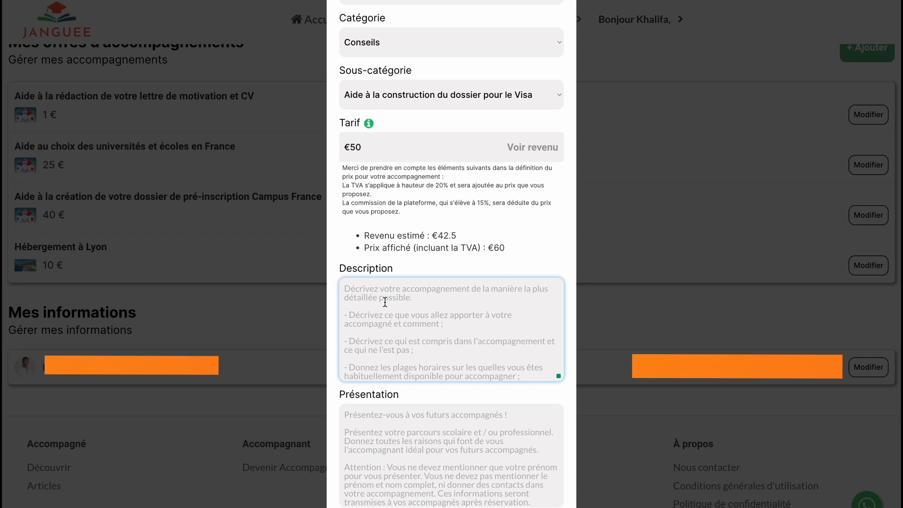
pyautogui.scroll(-2, 405, 315)
pyautogui.click(425, 328)
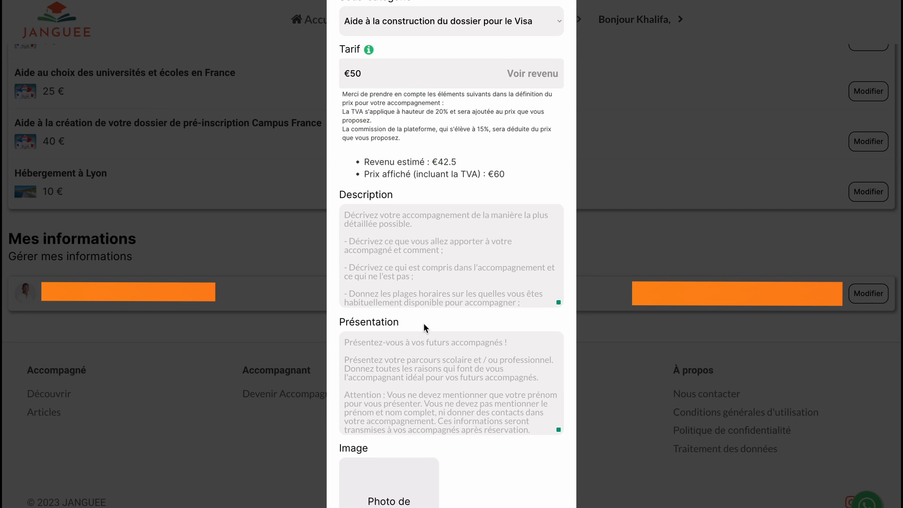
pyautogui.click(408, 360)
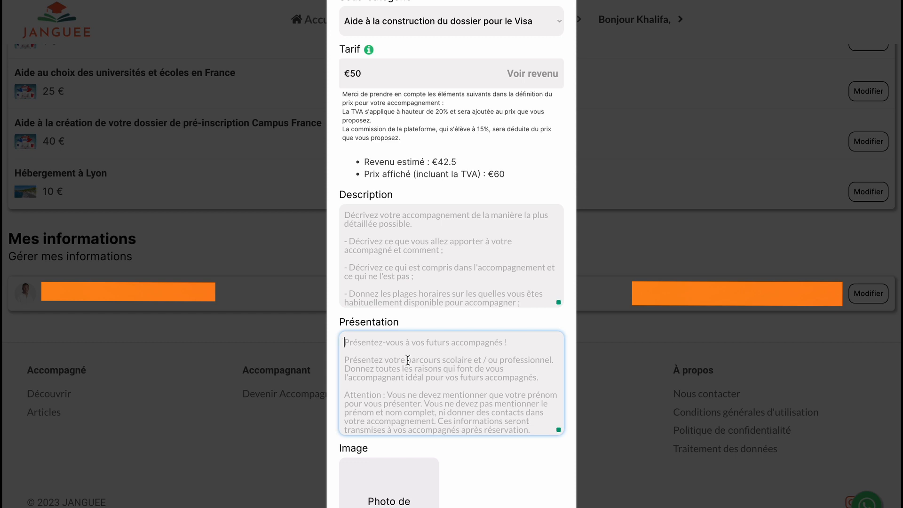
pyautogui.scroll(-2, 408, 361)
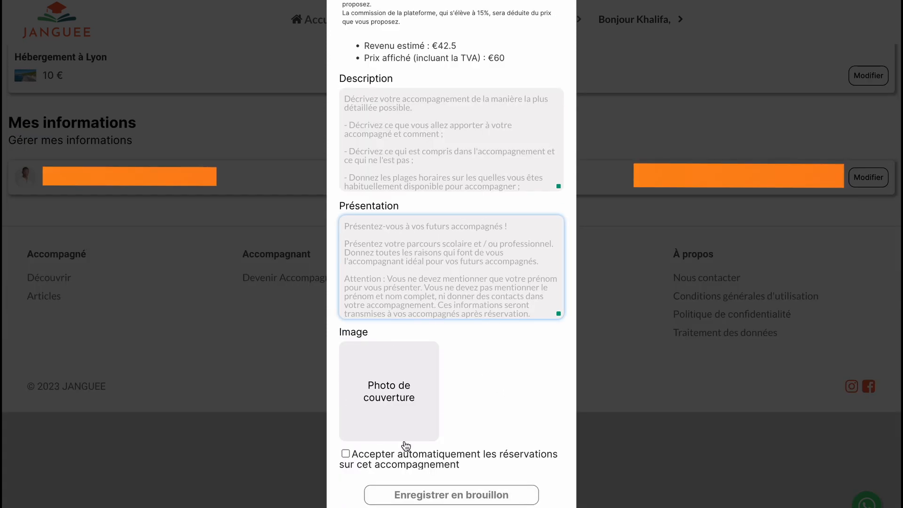
pyautogui.click(400, 403)
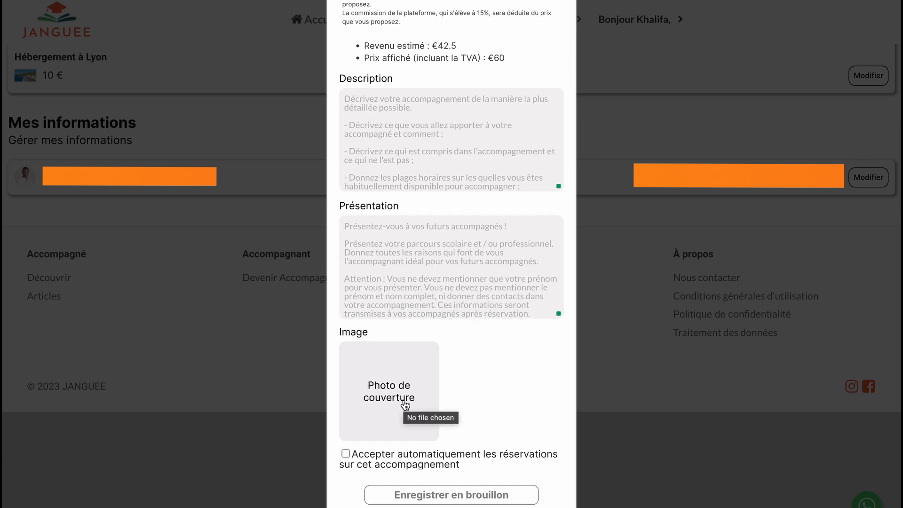
pyautogui.click(374, 463)
pyautogui.scroll(-1, 488, 283)
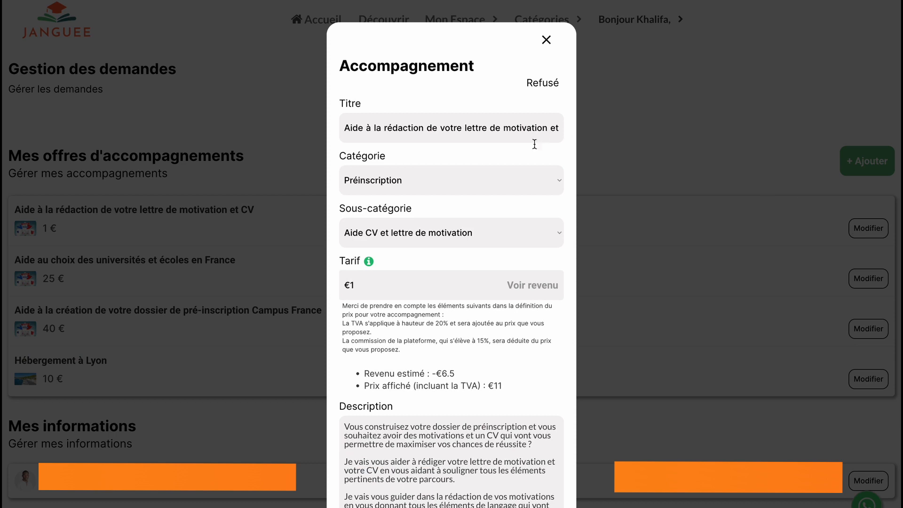
# Examine the existing CV and motivation letter offer's price, description, presentation, cover image and other settings as a completed example
pyautogui.scroll(-3, 523, 157)
pyautogui.scroll(-5, 523, 157)
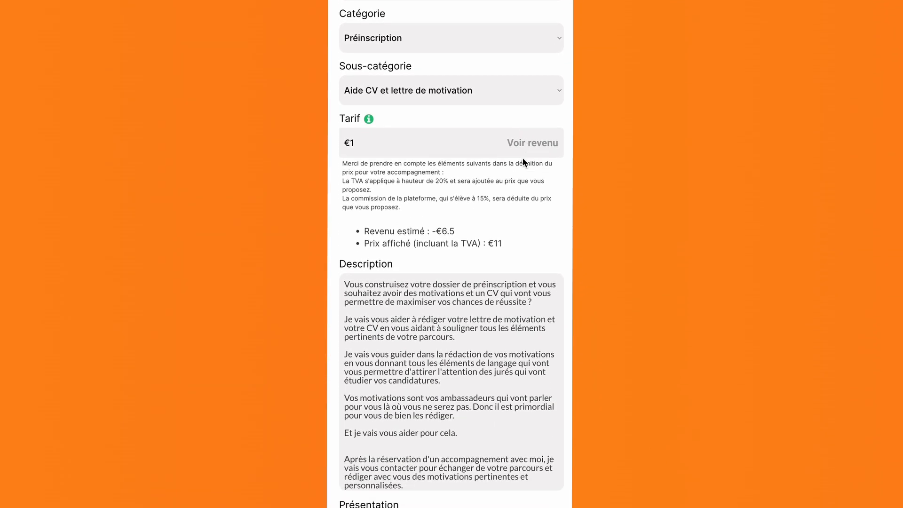
pyautogui.scroll(-2, 522, 157)
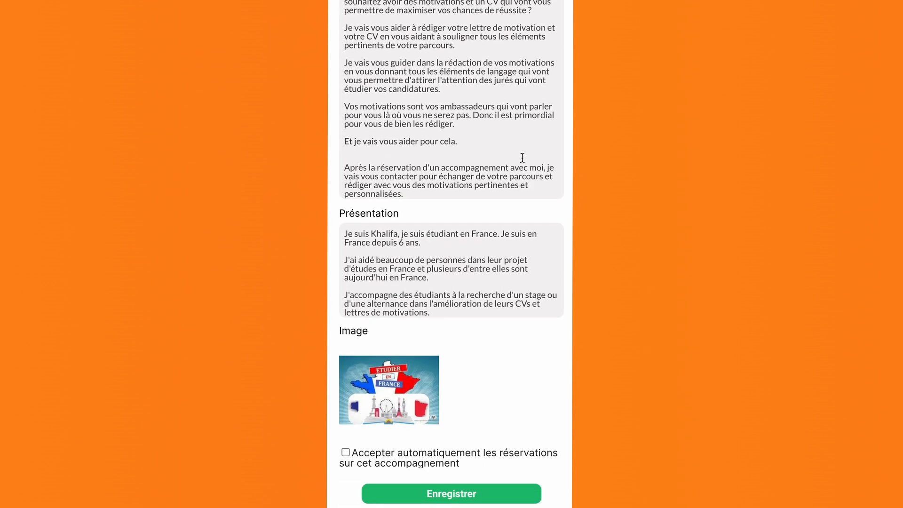
pyautogui.scroll(2, 490, 317)
pyautogui.scroll(2, 490, 317)
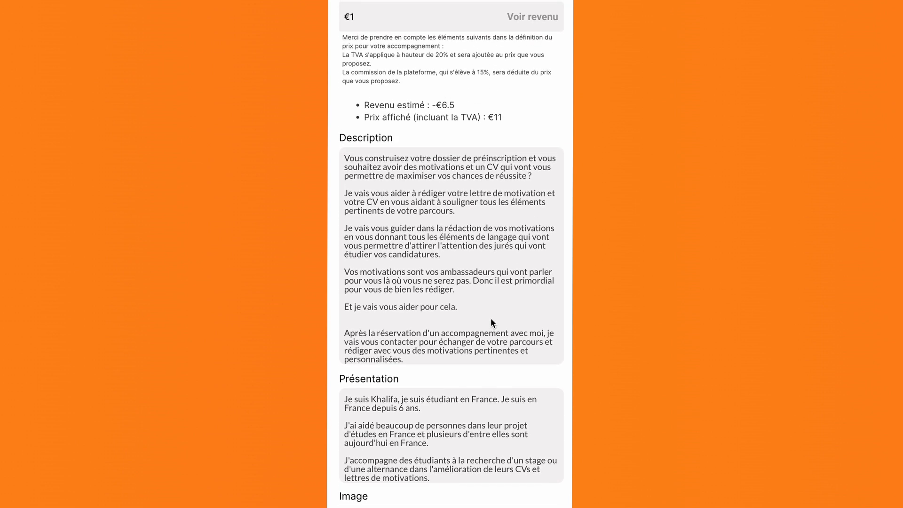
pyautogui.scroll(-4, 490, 318)
pyautogui.scroll(1, 490, 318)
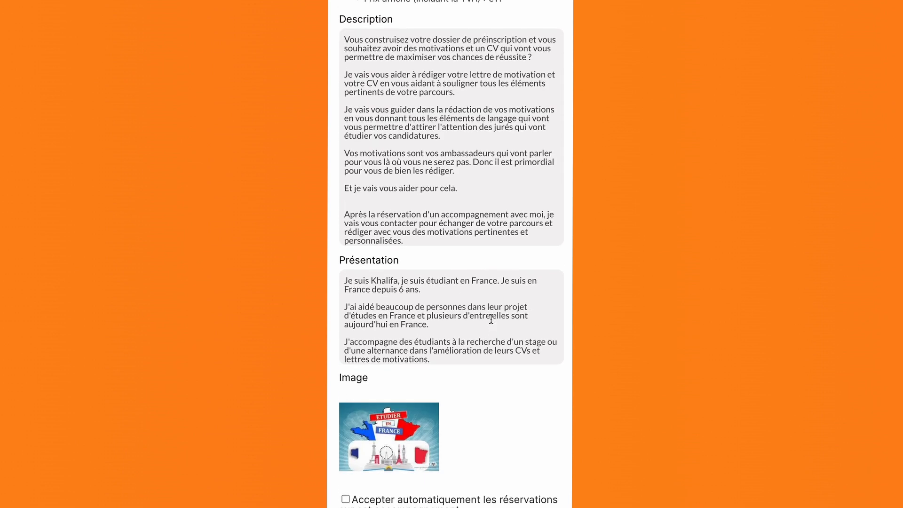
pyautogui.click(426, 163)
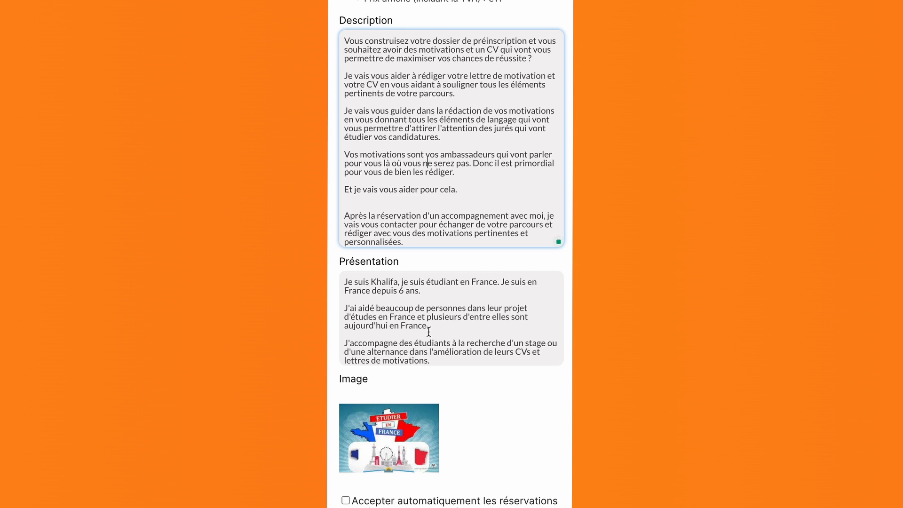
pyautogui.scroll(-1, 428, 332)
pyautogui.scroll(5, 428, 332)
pyautogui.scroll(3, 428, 332)
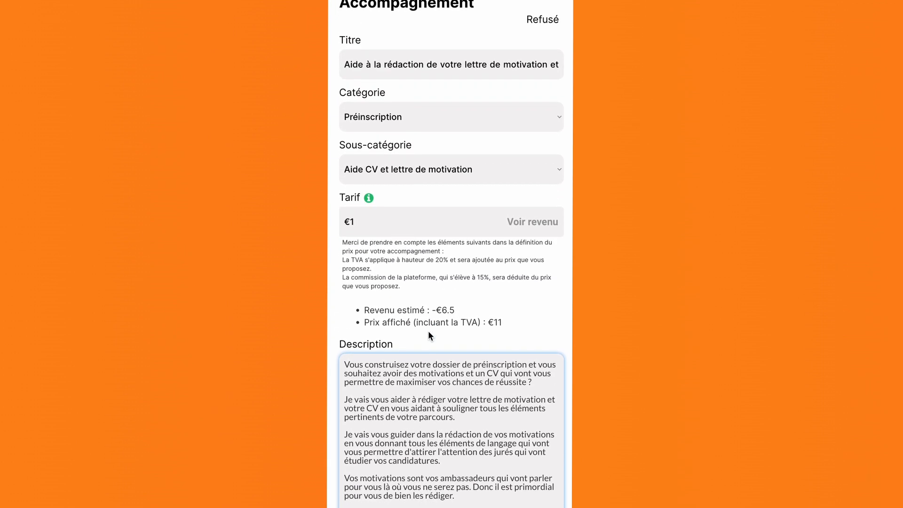
pyautogui.scroll(-5, 428, 331)
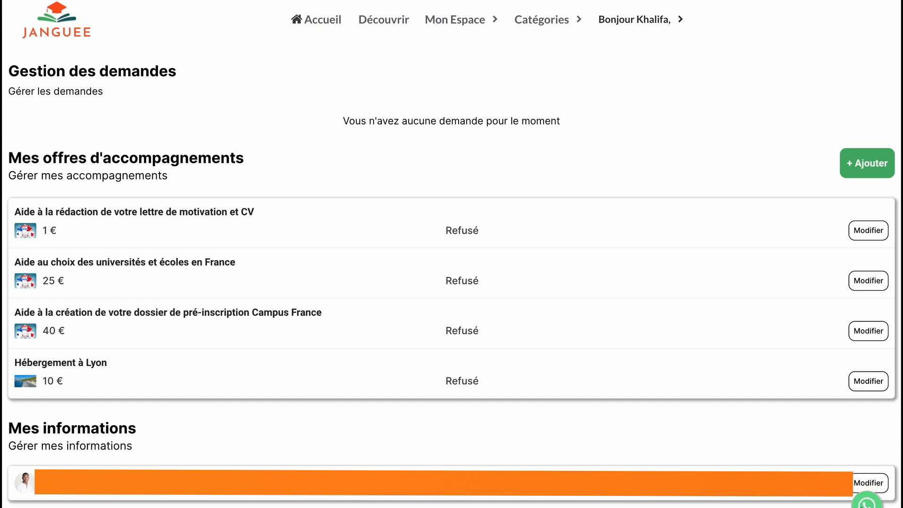
# Open the WhatsApp support contact and start a chat from it
pyautogui.click(867, 502)
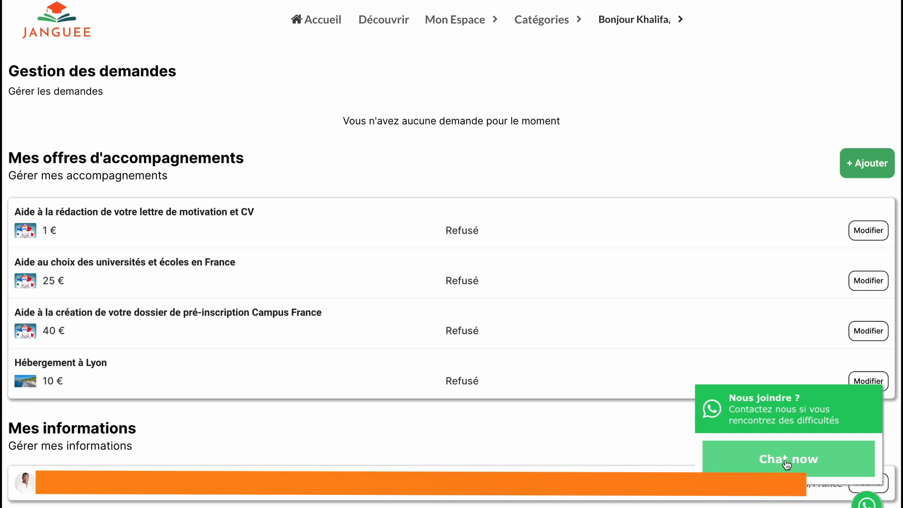
pyautogui.click(787, 464)
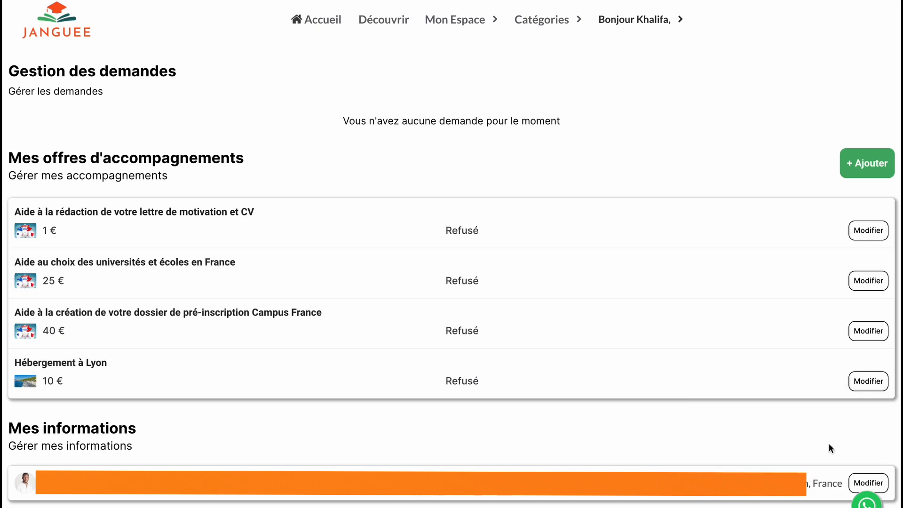